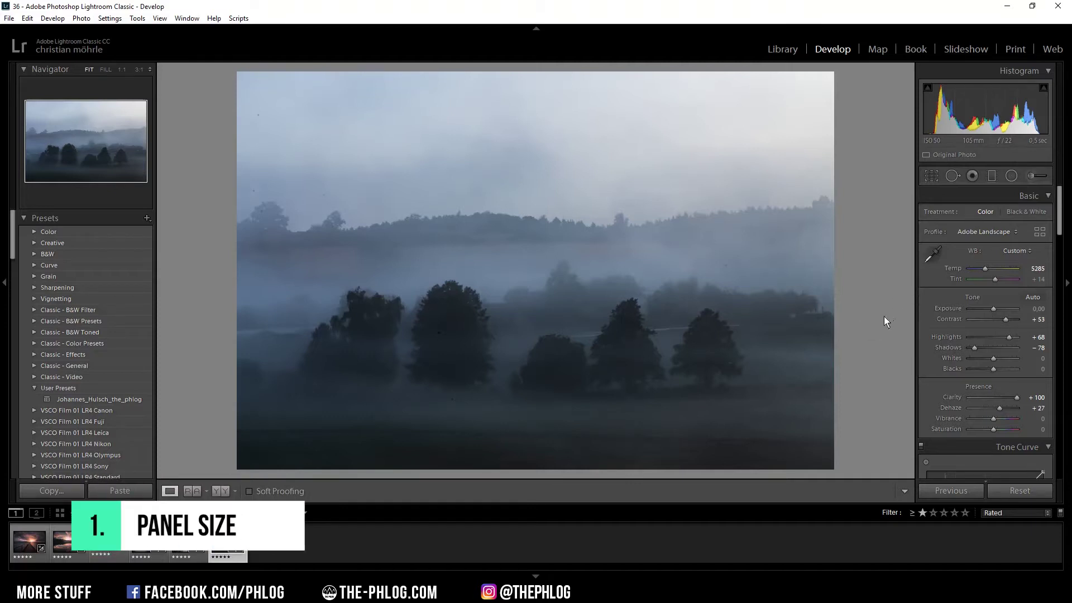
- Reset Exposure to 0, widen the right editing panel, and undo back to Highlights +71
drag(994, 310, 989, 309)
double_click(989, 309)
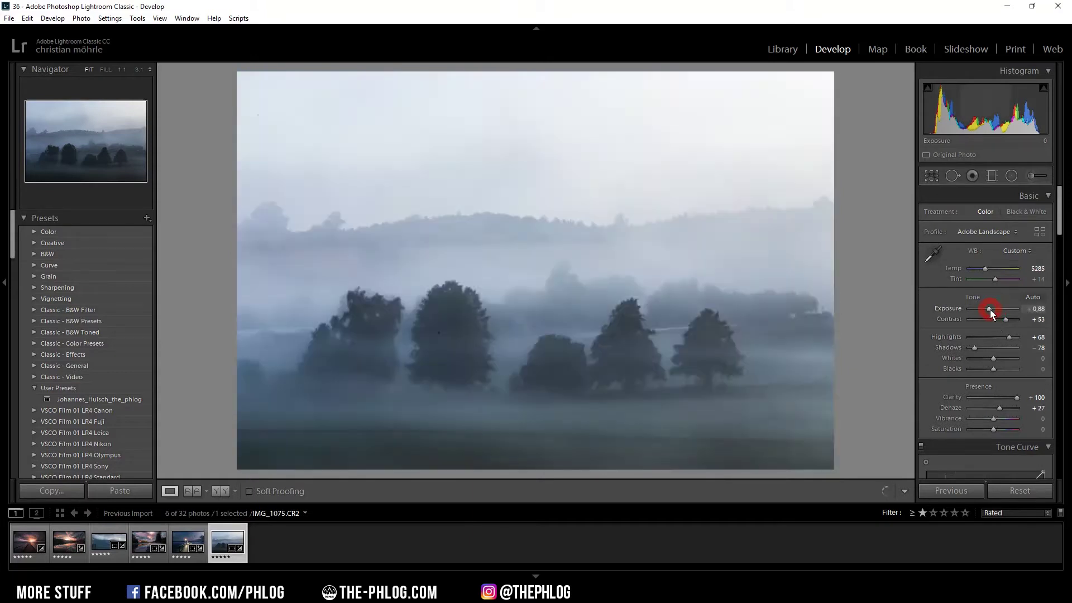
drag(915, 310, 900, 308)
click(1007, 337)
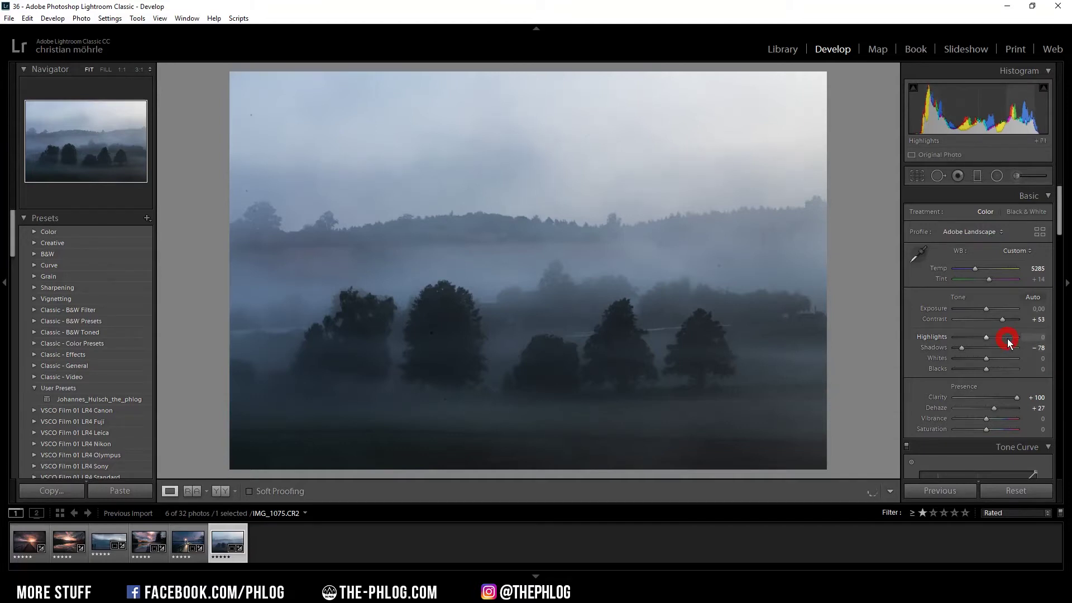
key(ctrl+z)
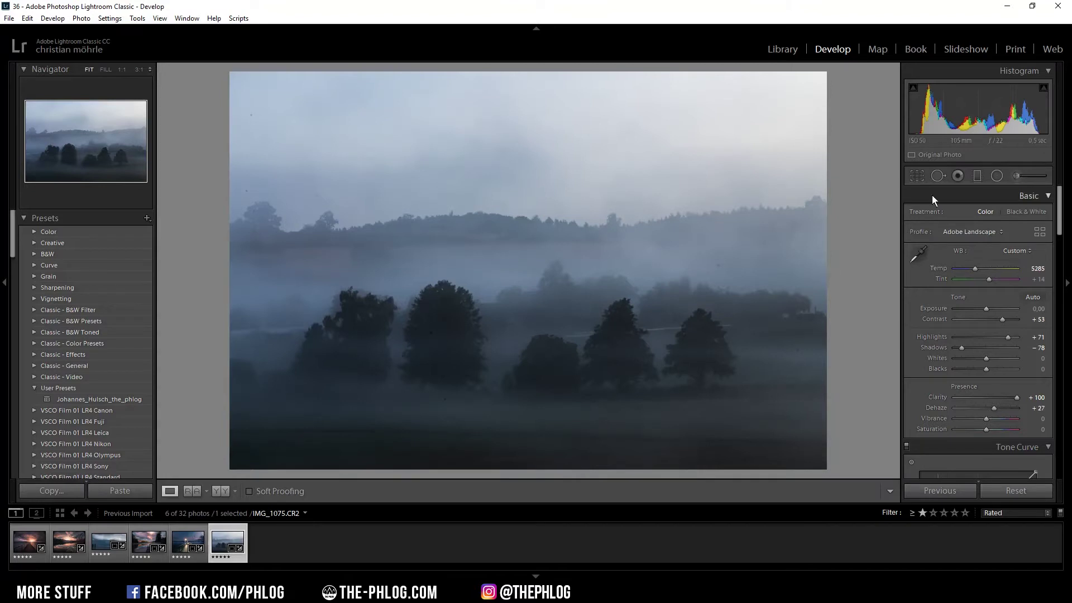
- Use Spot Removal with Visualize Spots at a tuned threshold to heal a sky dust spot
click(939, 179)
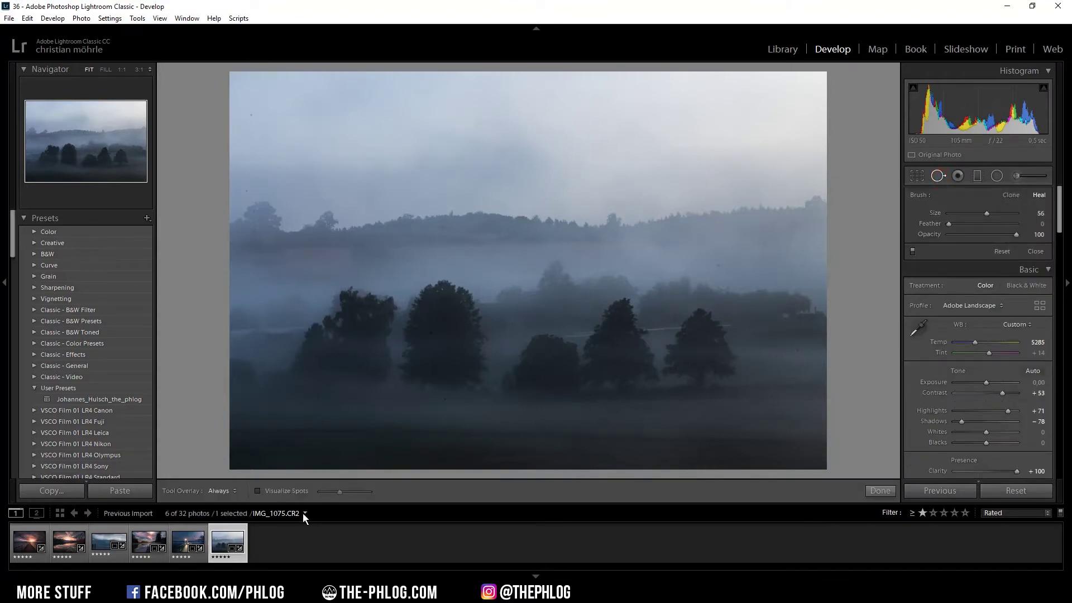
click(257, 491)
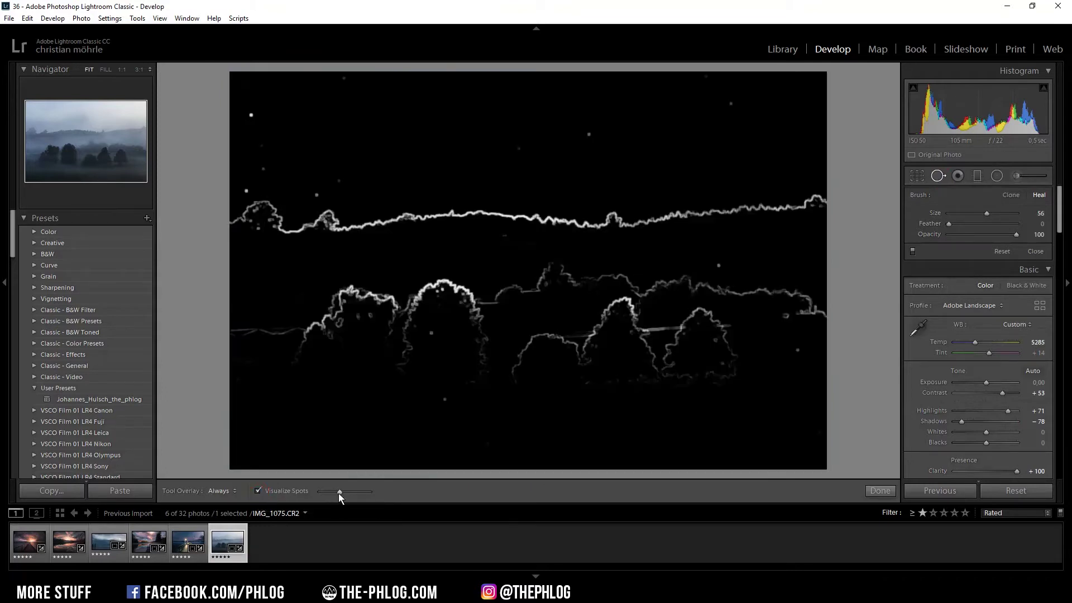
drag(338, 495, 344, 494)
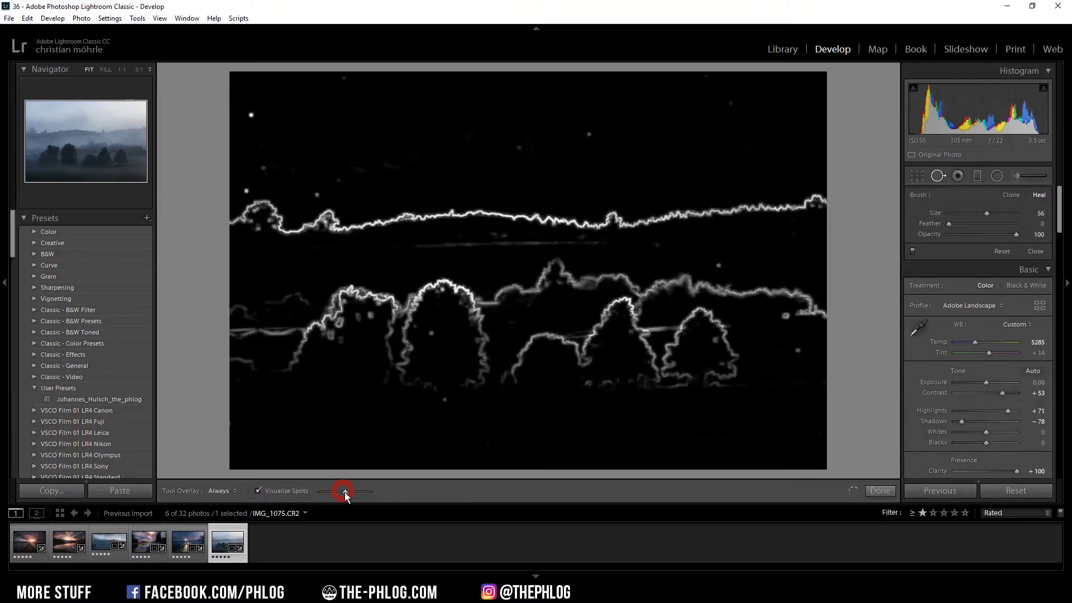
drag(347, 494, 344, 493)
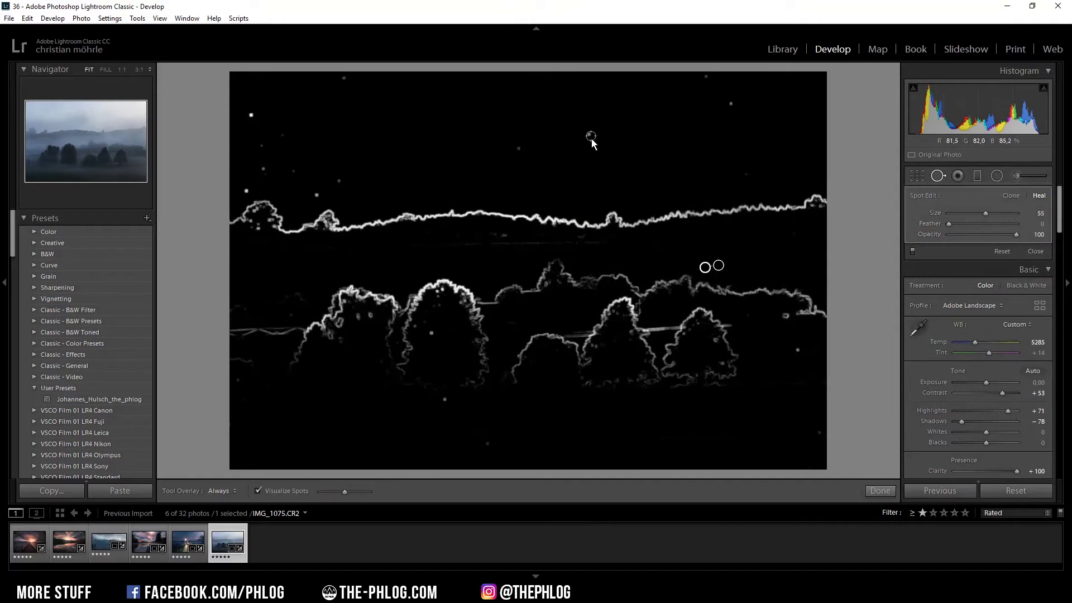
click(590, 135)
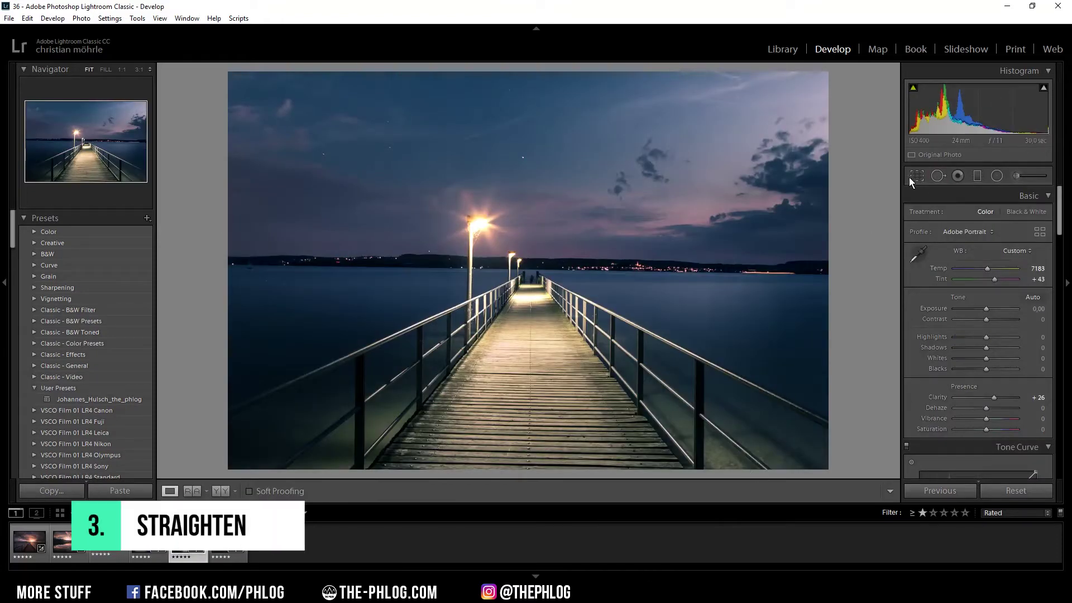
- Straighten the night pier photo with the Angle tool along the lake horizon and apply the crop
click(913, 176)
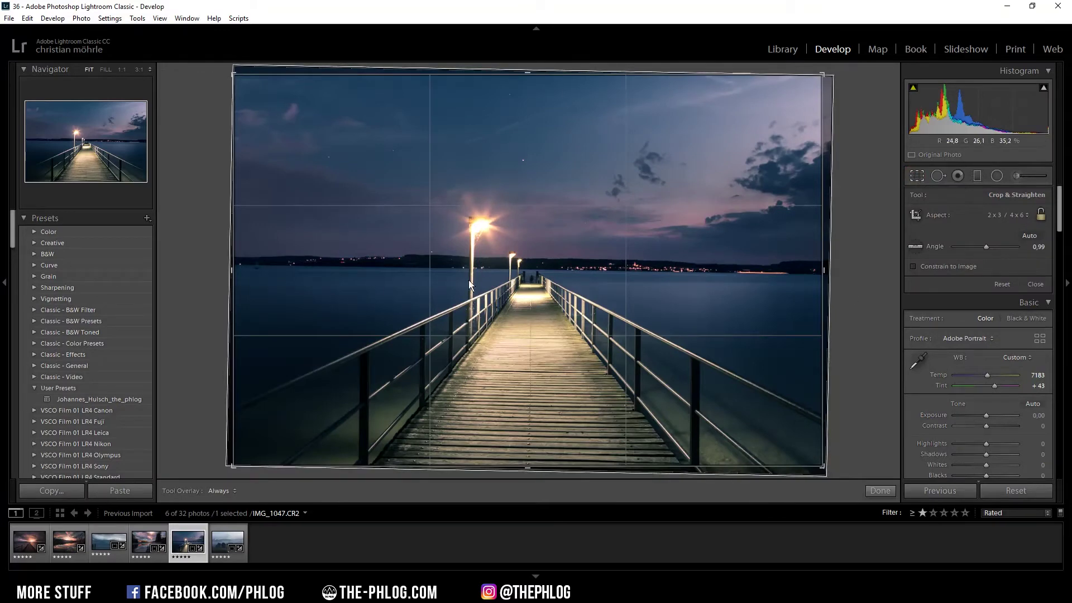
click(916, 250)
drag(245, 265, 807, 273)
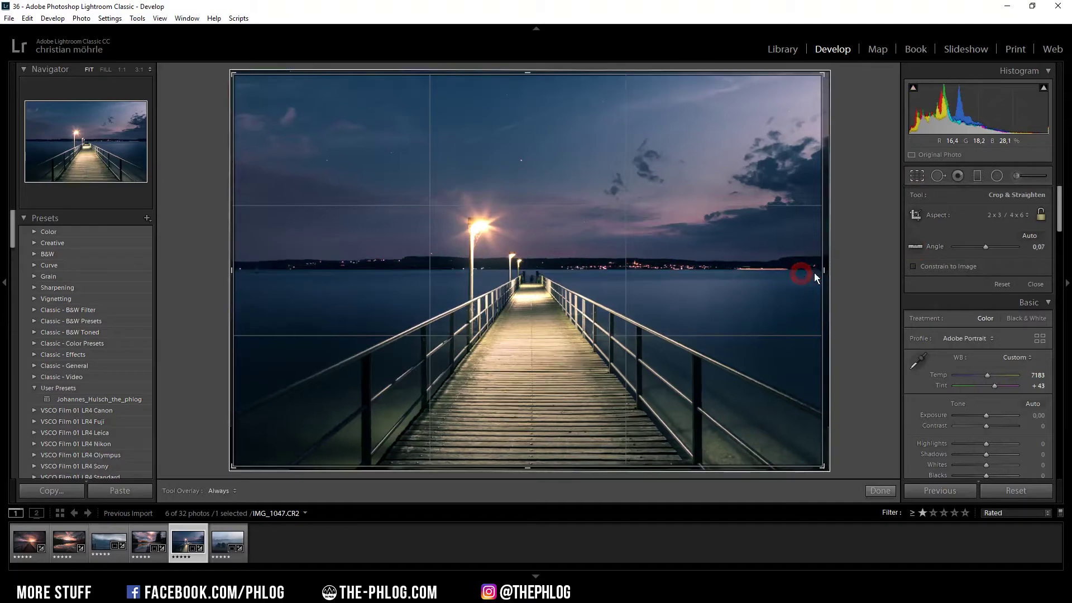
click(917, 175)
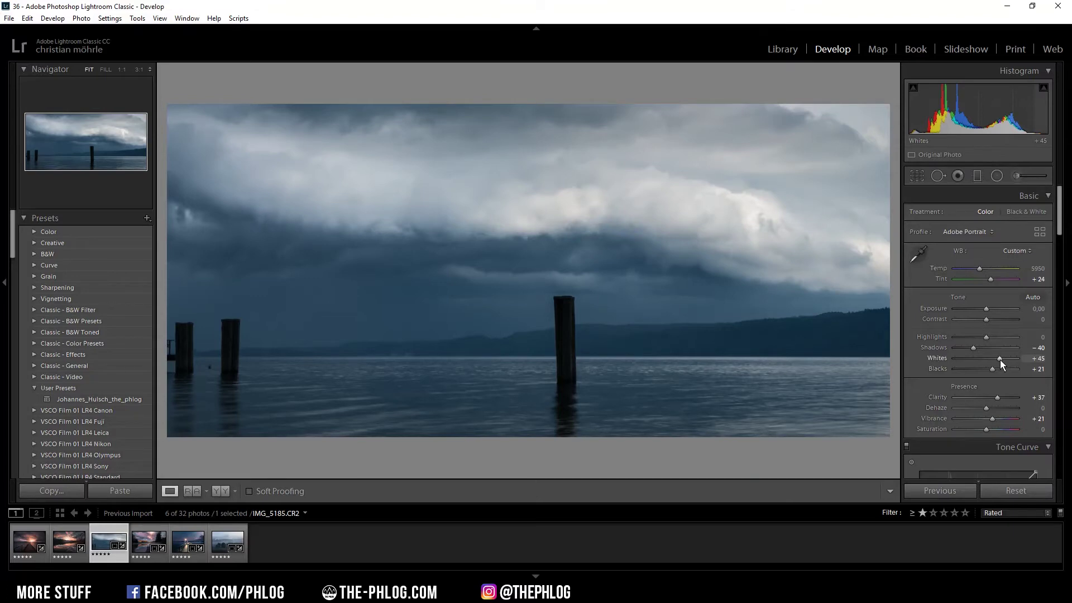
- Shift-double-click to auto-set Whites, raise them to +65, auto-set Blacks to -7, then reset Whites
key(shift)
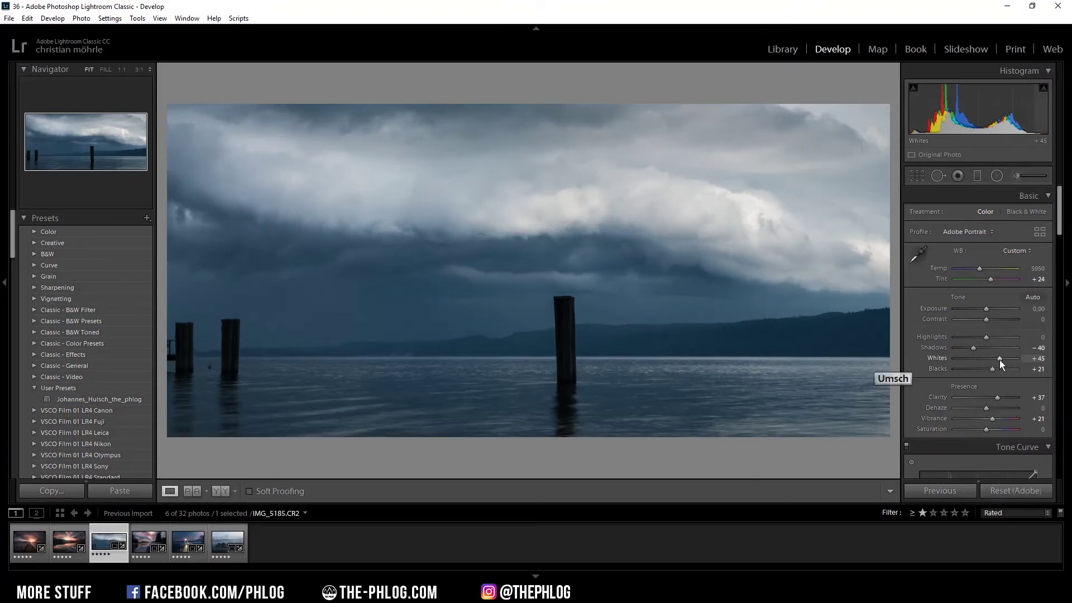
shift+double_click(999, 360)
drag(999, 362, 1006, 362)
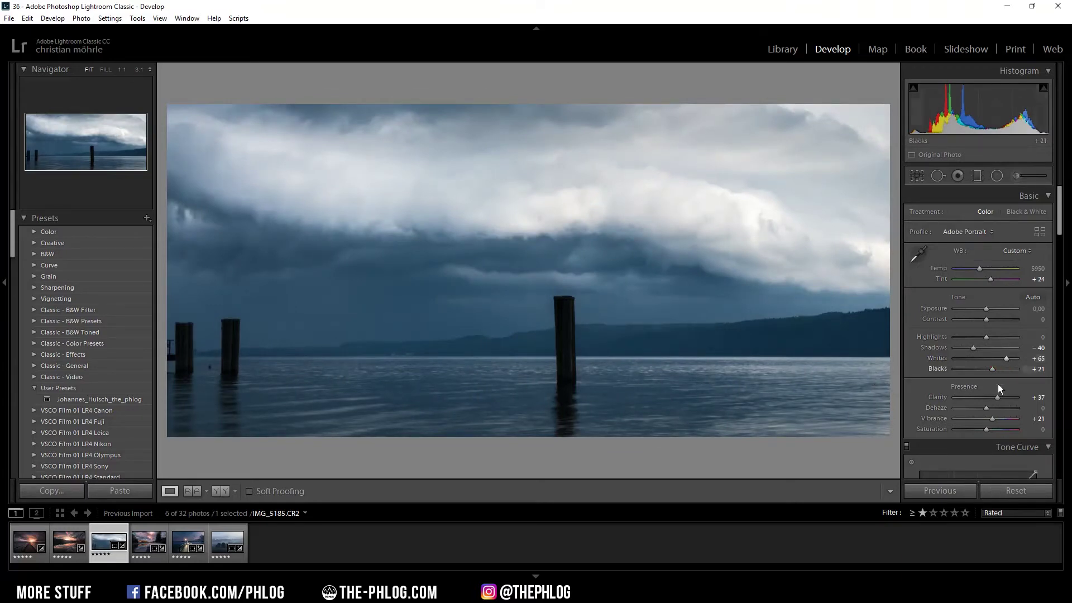
key(shift)
key(shift)
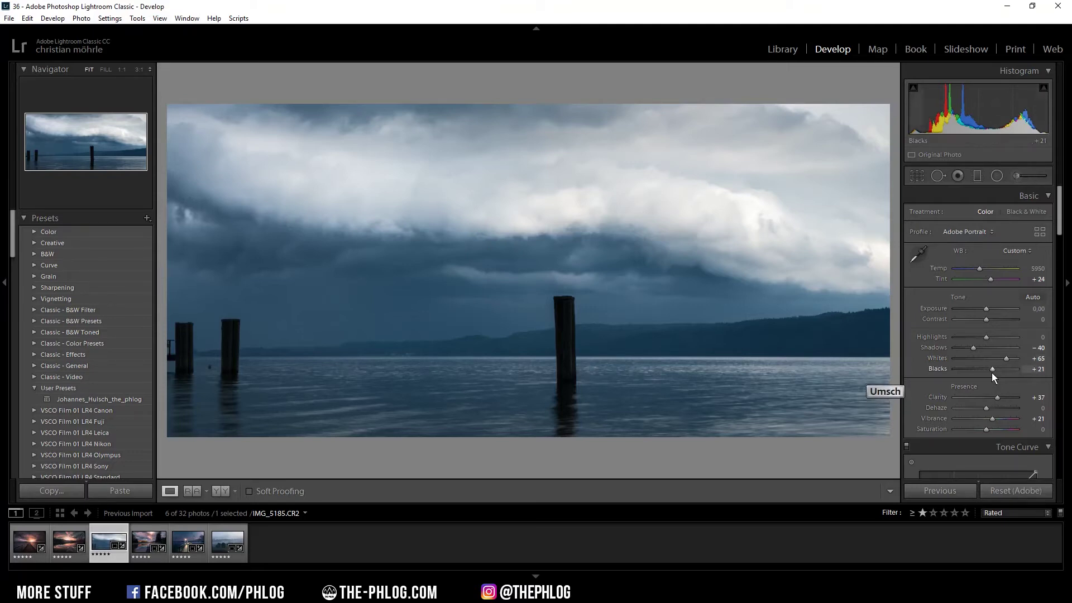
shift+click(992, 369)
shift+click(992, 370)
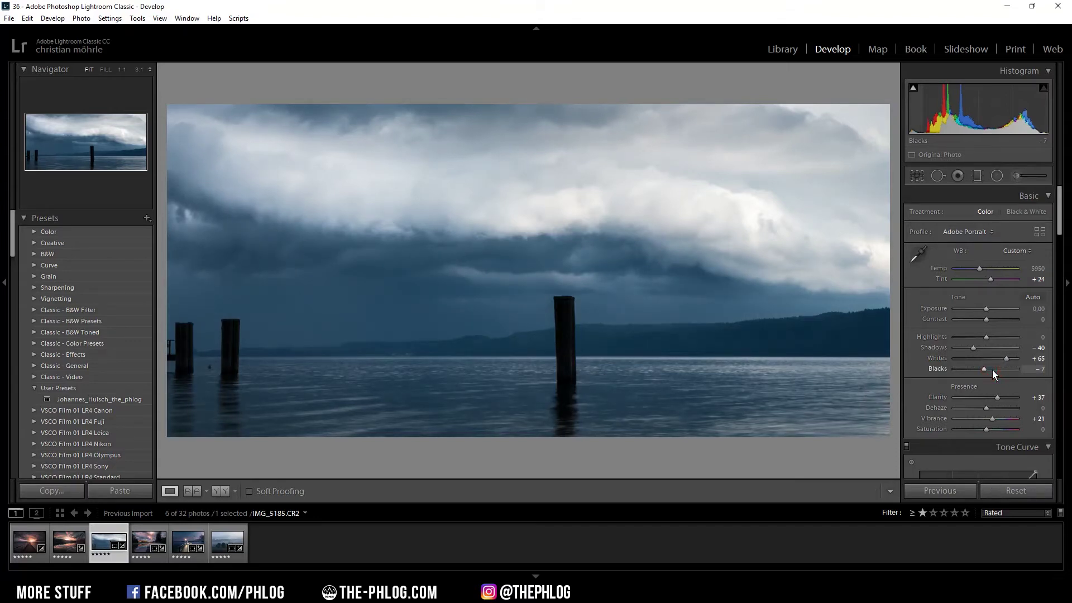
shift+double_click(997, 358)
- Alt-drag Whites to +64 and Blacks to -15 while watching the clipping preview
key(alt)
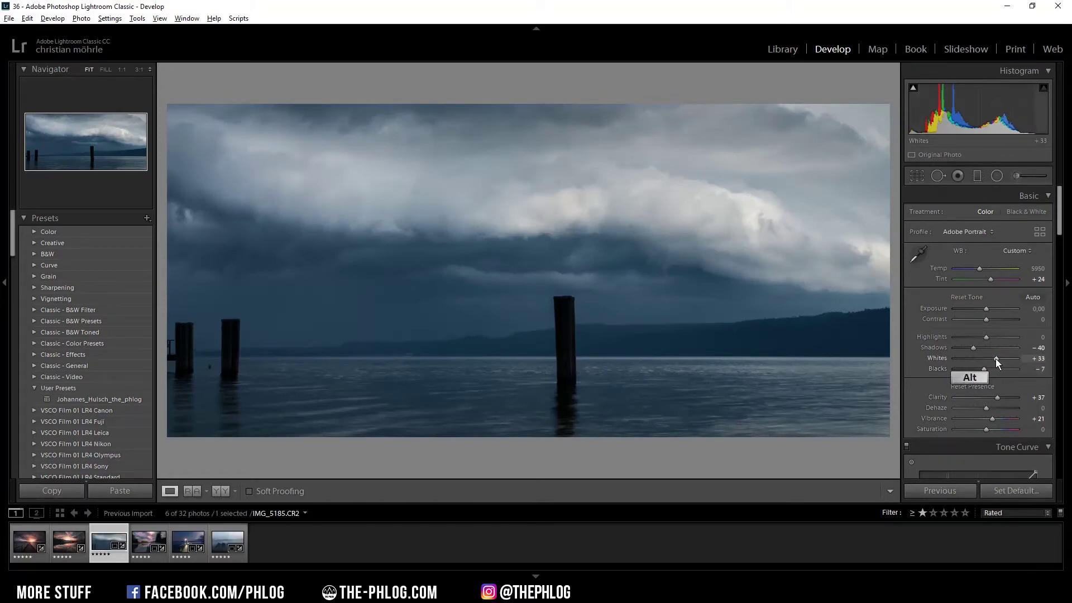
drag(996, 359, 1005, 364)
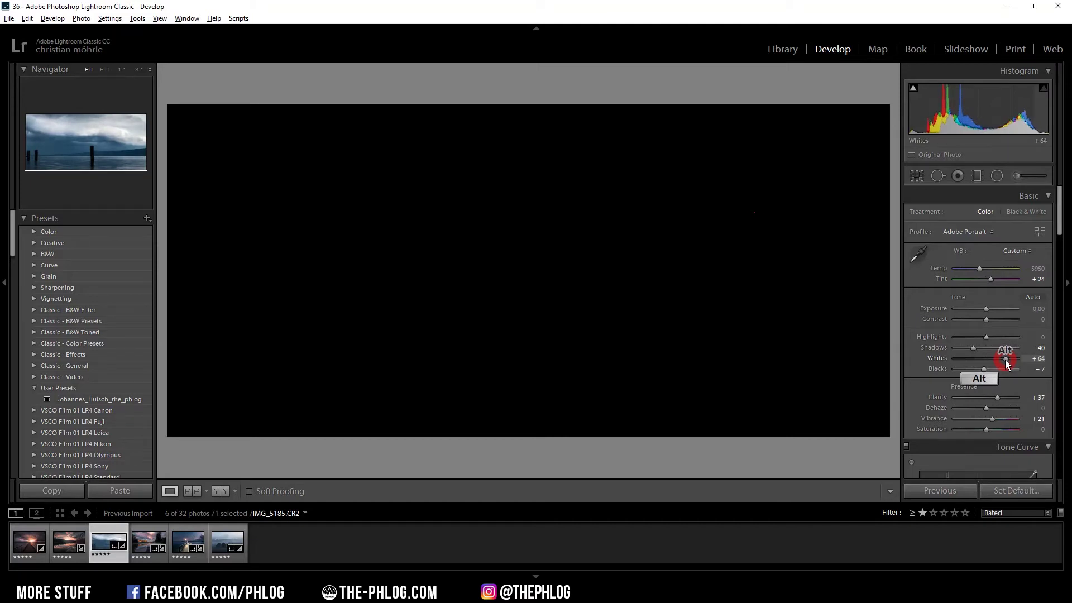
drag(1006, 363, 1007, 363)
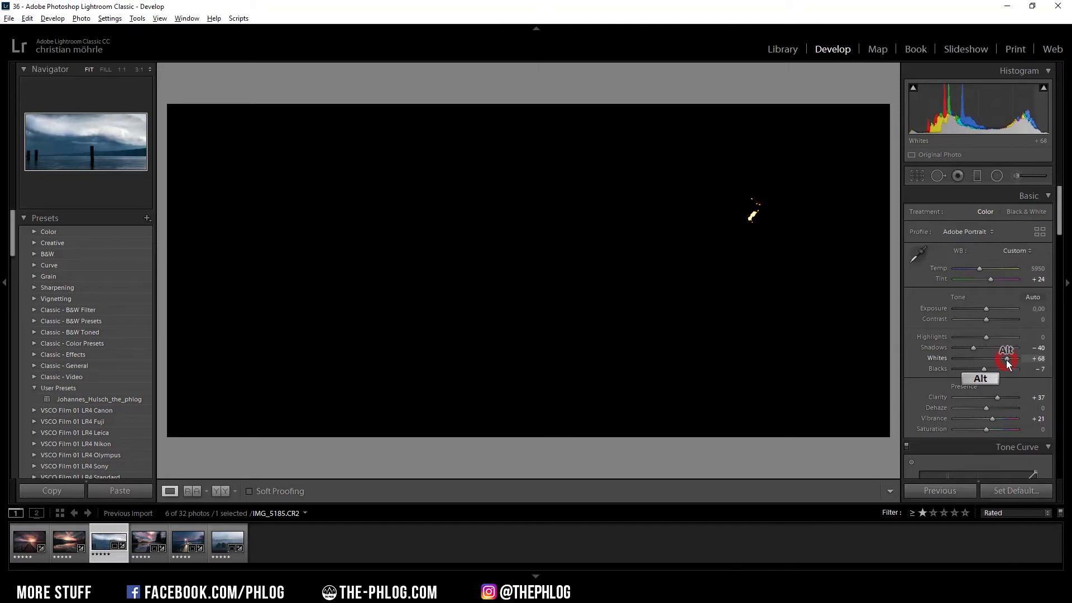
drag(1007, 362, 981, 370)
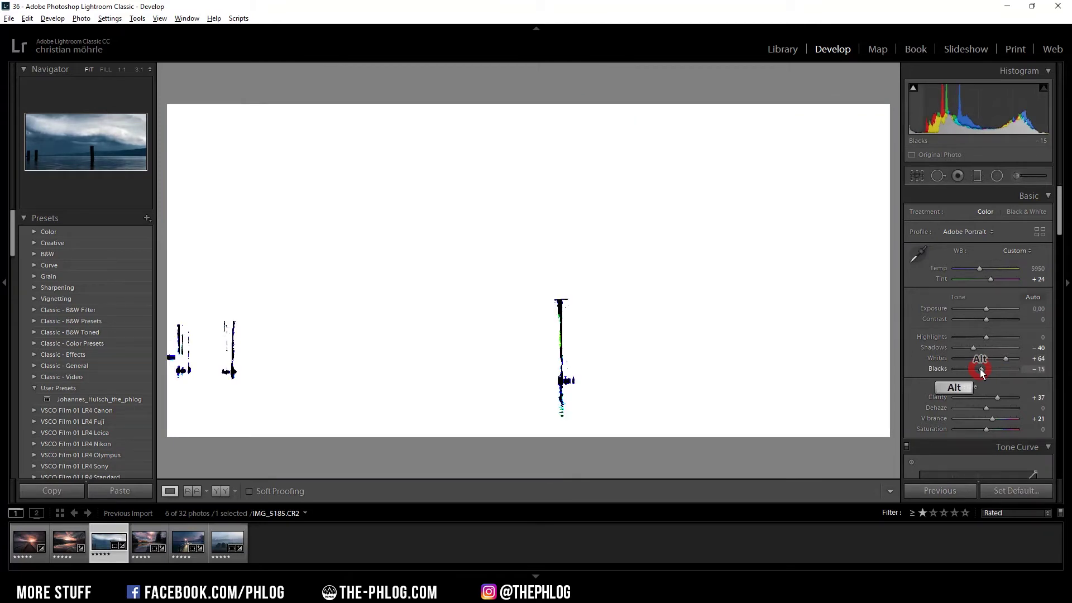
drag(980, 369, 983, 369)
- Set sharpening Amount 101, Radius 0.5, Detail 50, and Alt-drag Masking to 23
drag(1059, 189, 1052, 306)
drag(979, 333, 996, 332)
click(986, 355)
drag(954, 365, 994, 366)
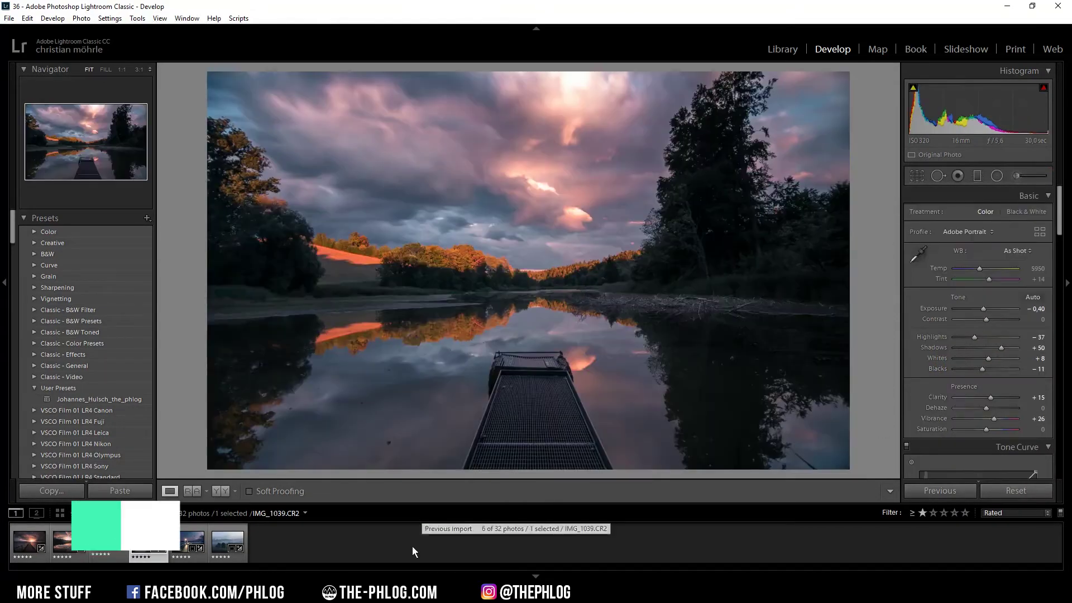
- Place a radial filter over the boat photo's water line with Dehaze -32 for soft fog
click(996, 176)
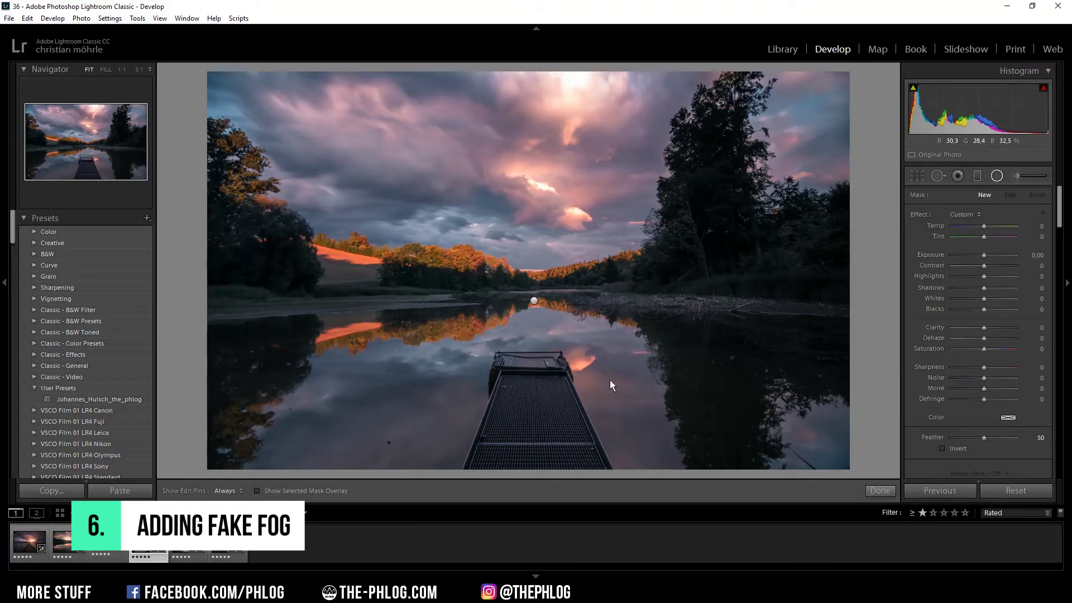
click(535, 301)
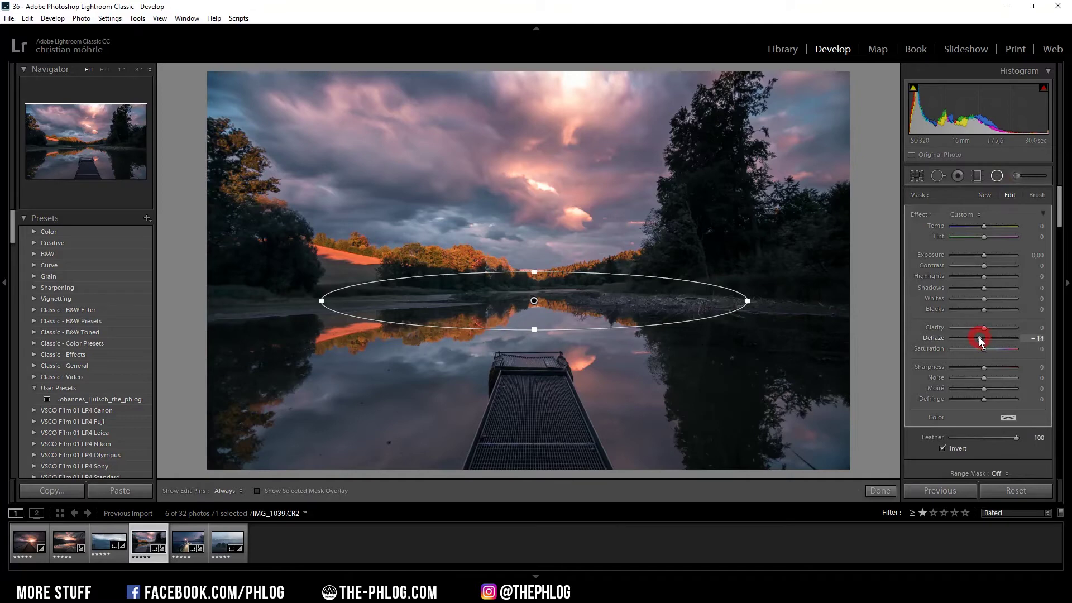
drag(979, 339, 977, 337)
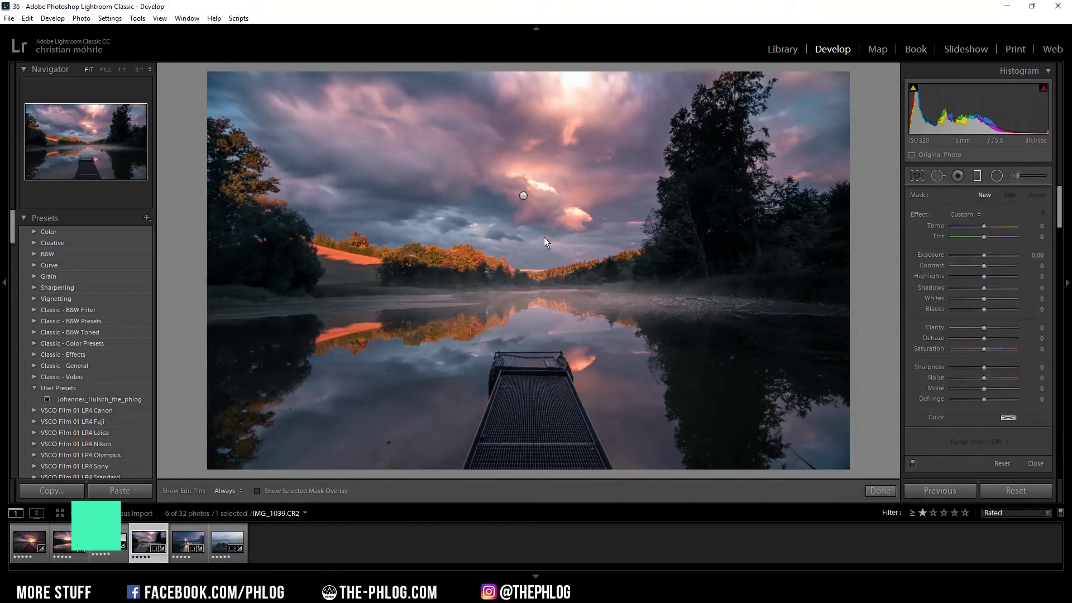
- Brush-erase the graduated sky filter's mask off the tall tree on the right
click(523, 196)
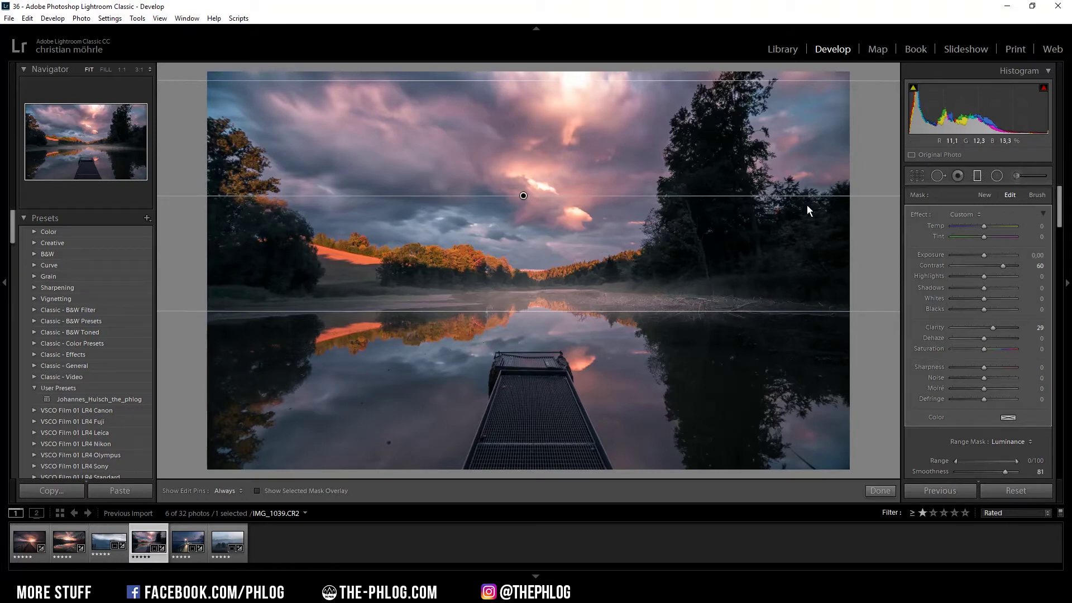
click(1036, 195)
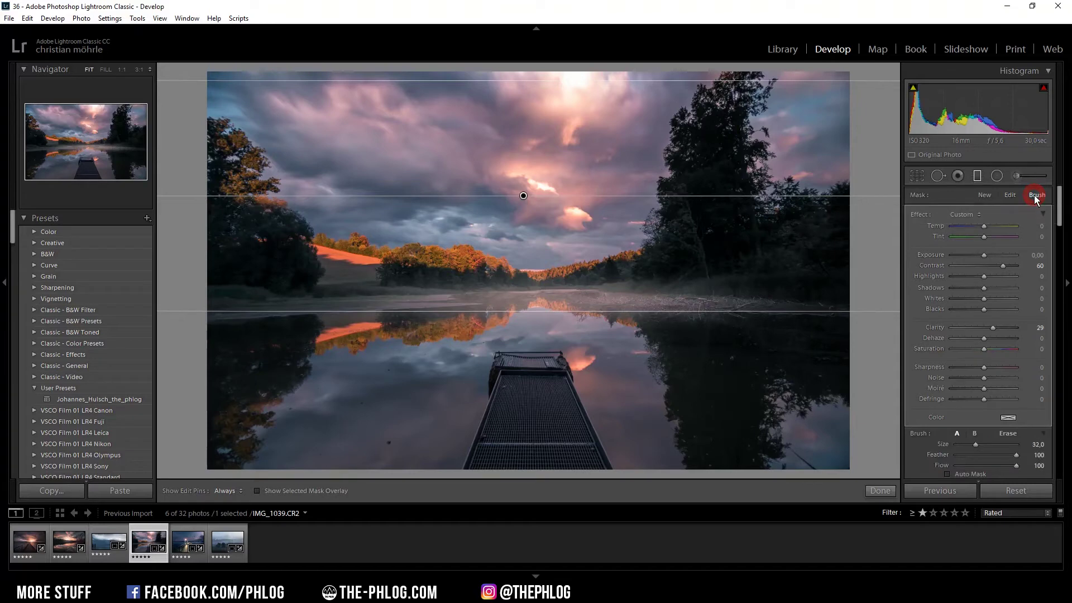
click(1007, 433)
key(h)
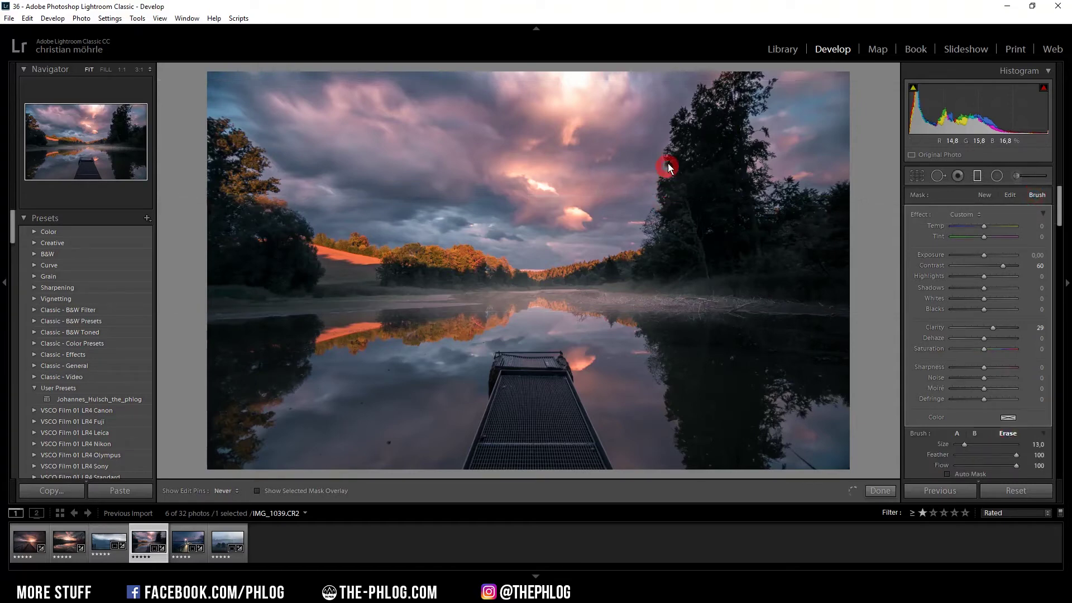
mouse_move(687, 124)
mouse_down()
mouse_move(745, 81)
mouse_move(720, 124)
mouse_up()
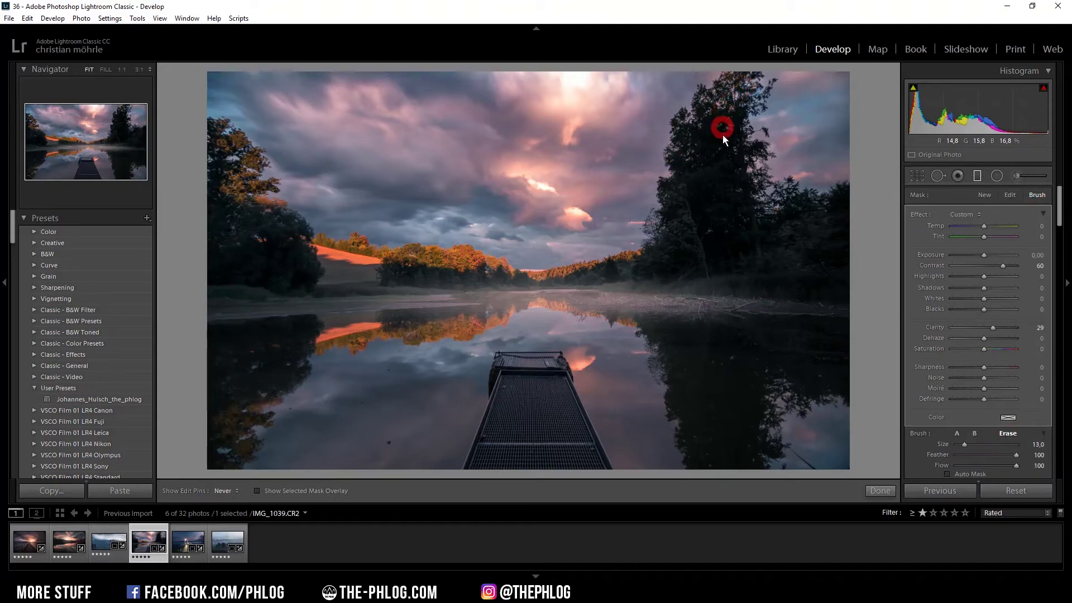
key(h)
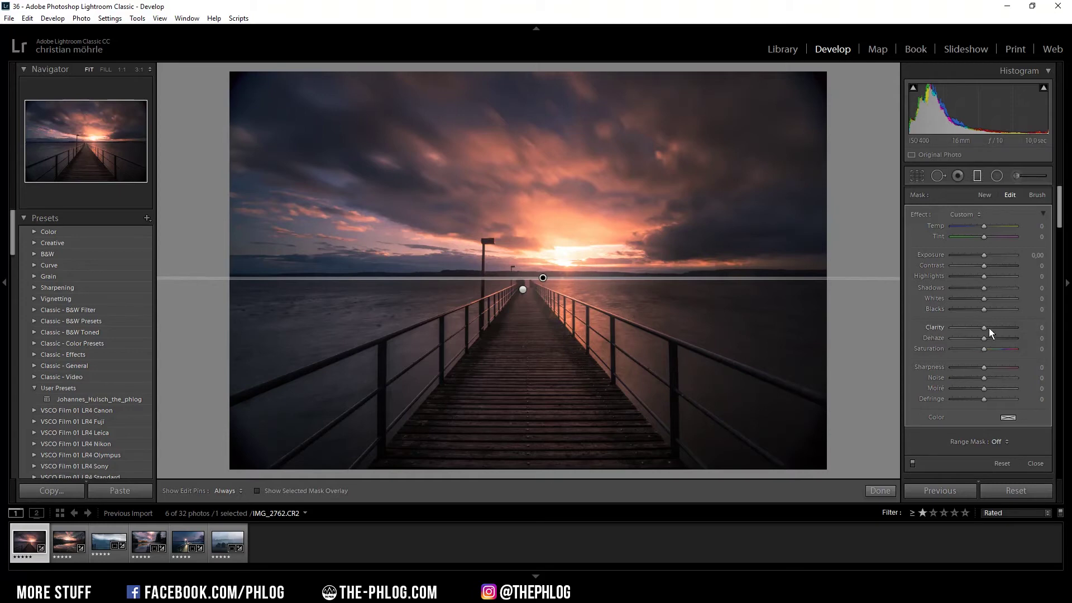
- Give the pier's graduated sky filter Clarity 63 and Saturation 30
drag(984, 328, 995, 351)
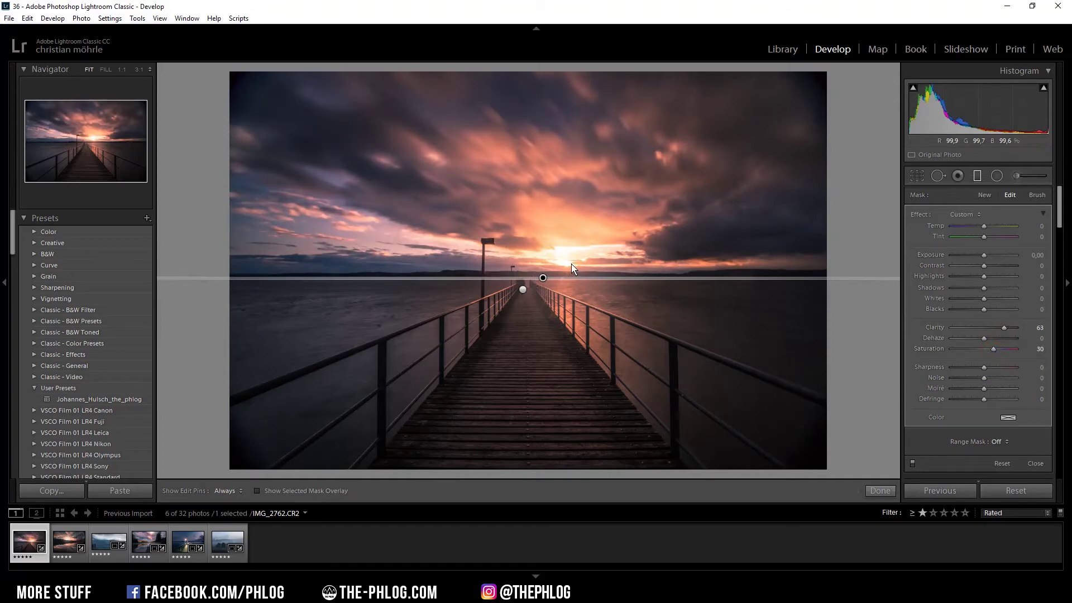
click(999, 442)
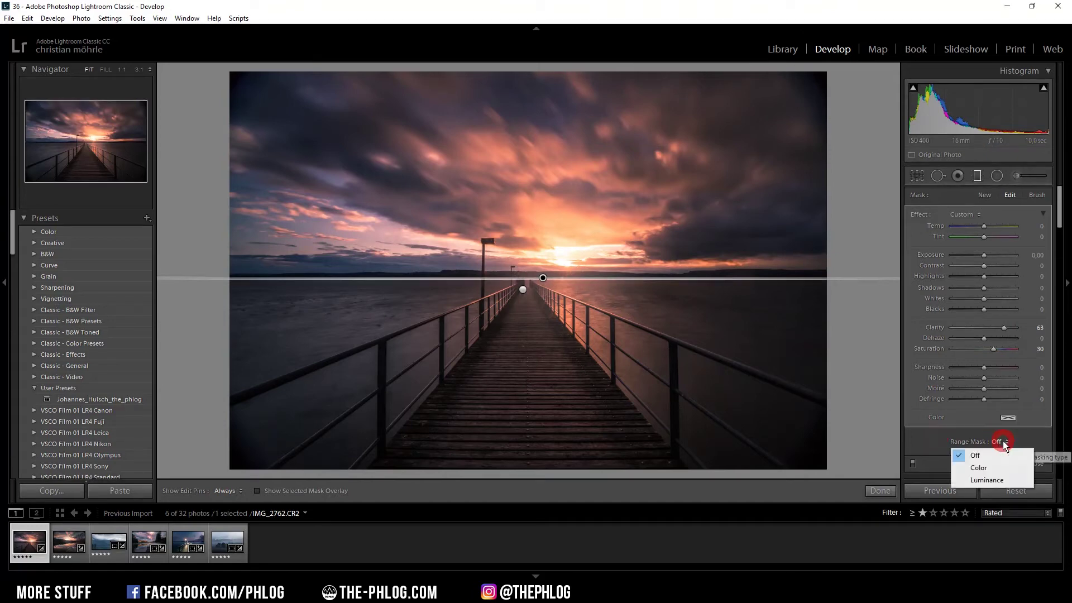
- Add a Luminance range mask of about 0/85 to the sky filter, then go to the next photo
click(996, 483)
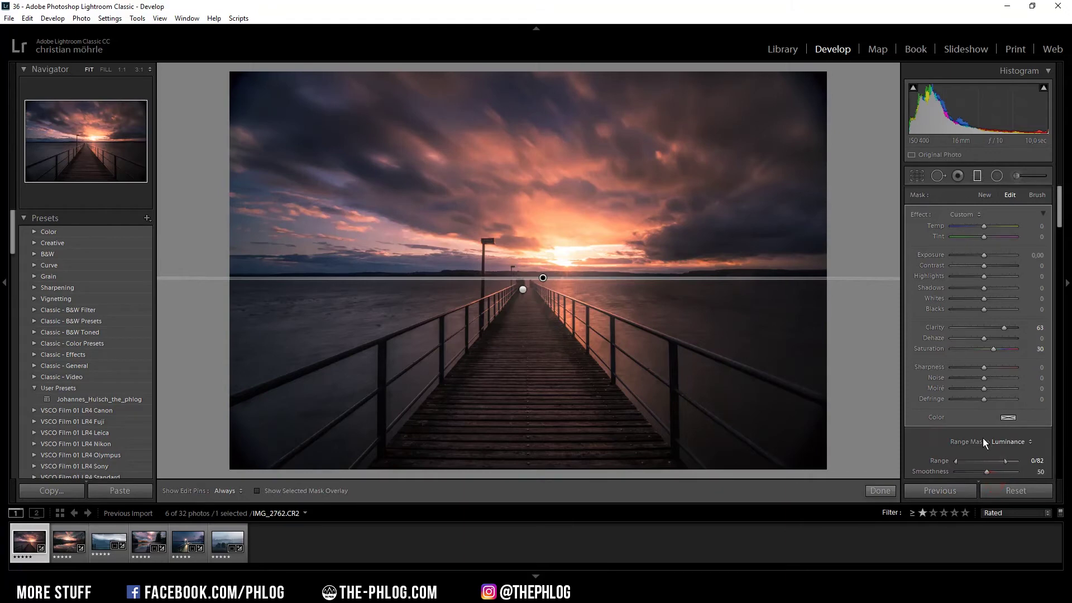
drag(1005, 461, 1027, 460)
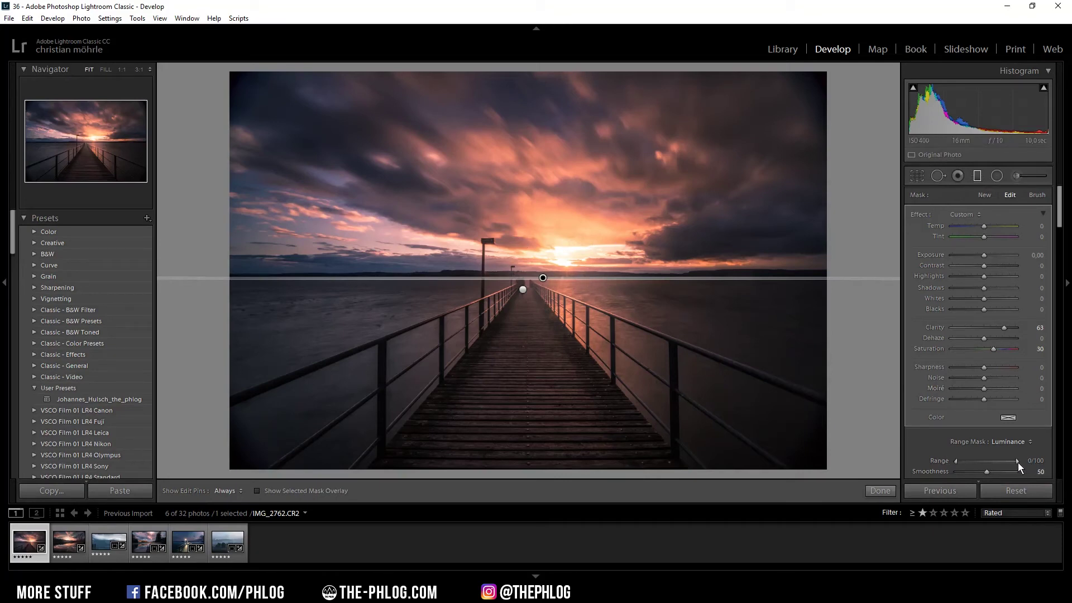
drag(1016, 461, 1009, 464)
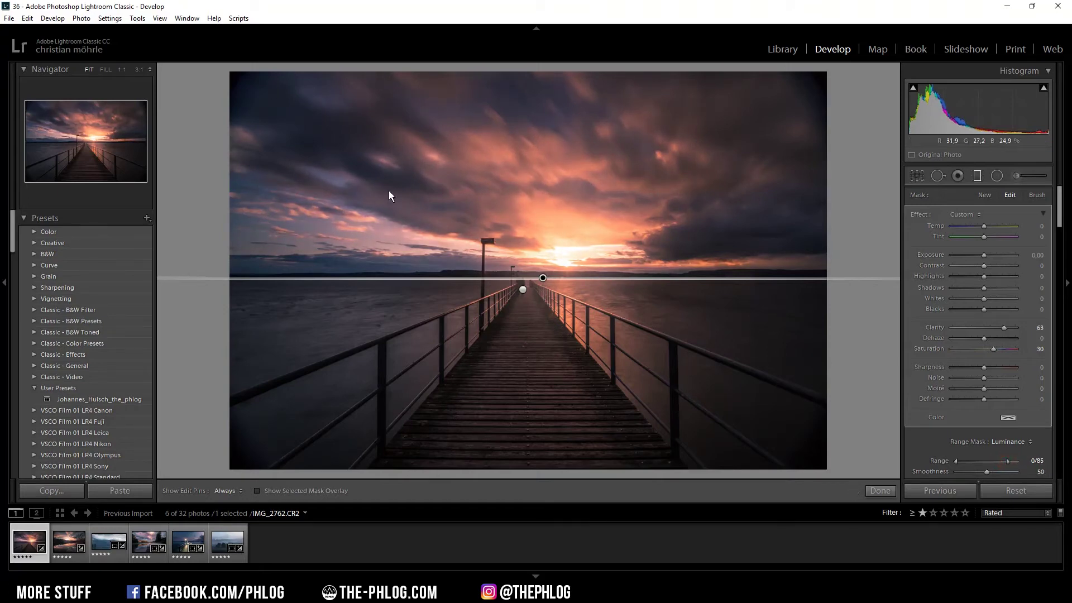
key(Right)
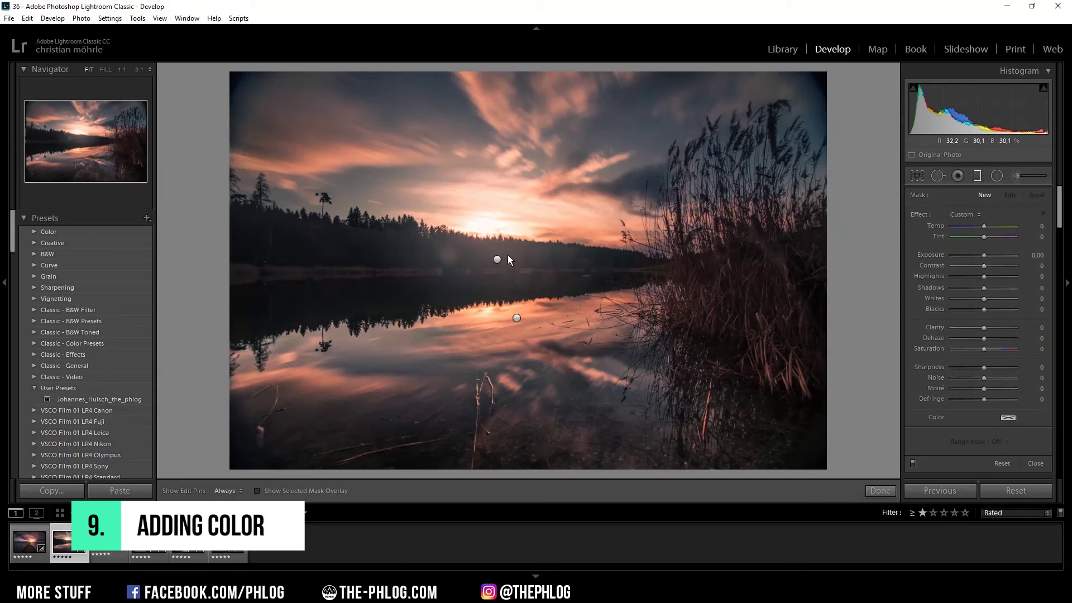
- Select the lake photo's graduated filter, trial a warmer Temp, then undo it back to 0
click(498, 259)
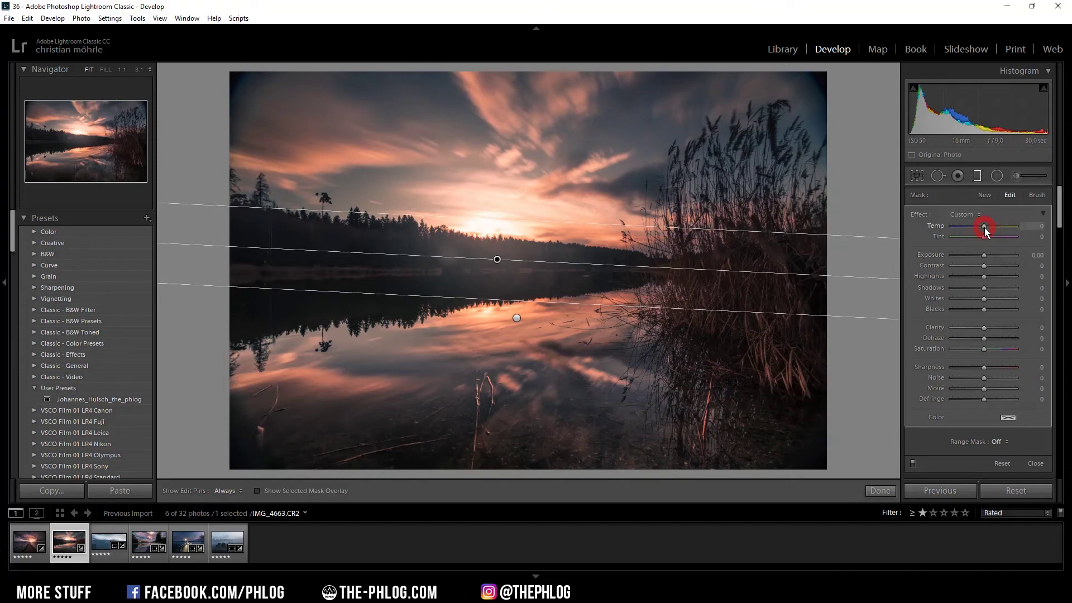
drag(984, 226, 993, 229)
key(ctrl+z)
- Tint the graduated filter a soft pink (hue 16, saturation 21) and close filter editing
click(1007, 418)
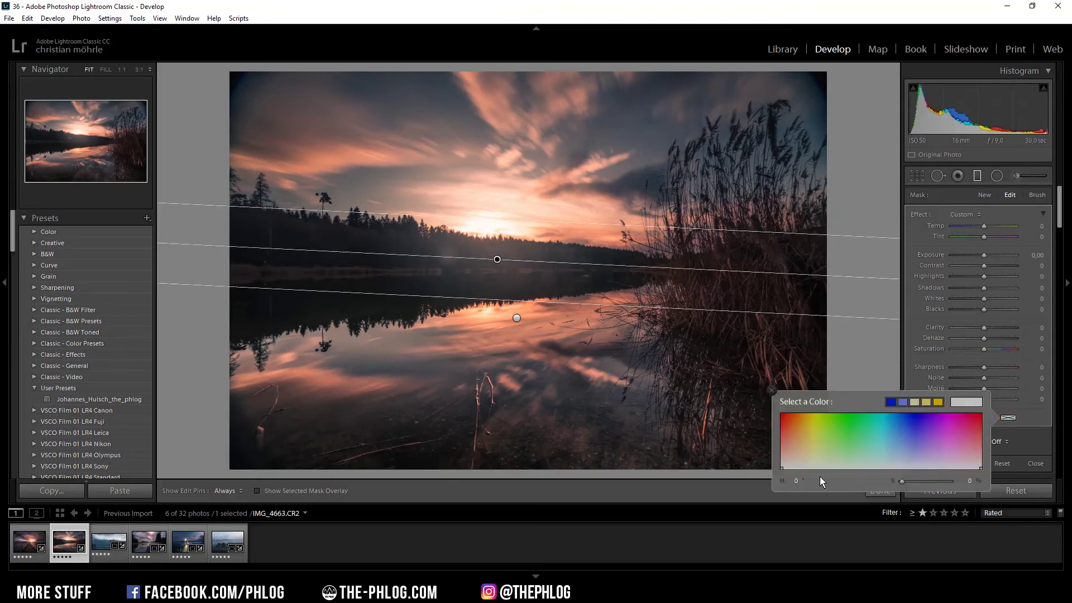
click(792, 450)
drag(792, 451, 789, 459)
key(m)
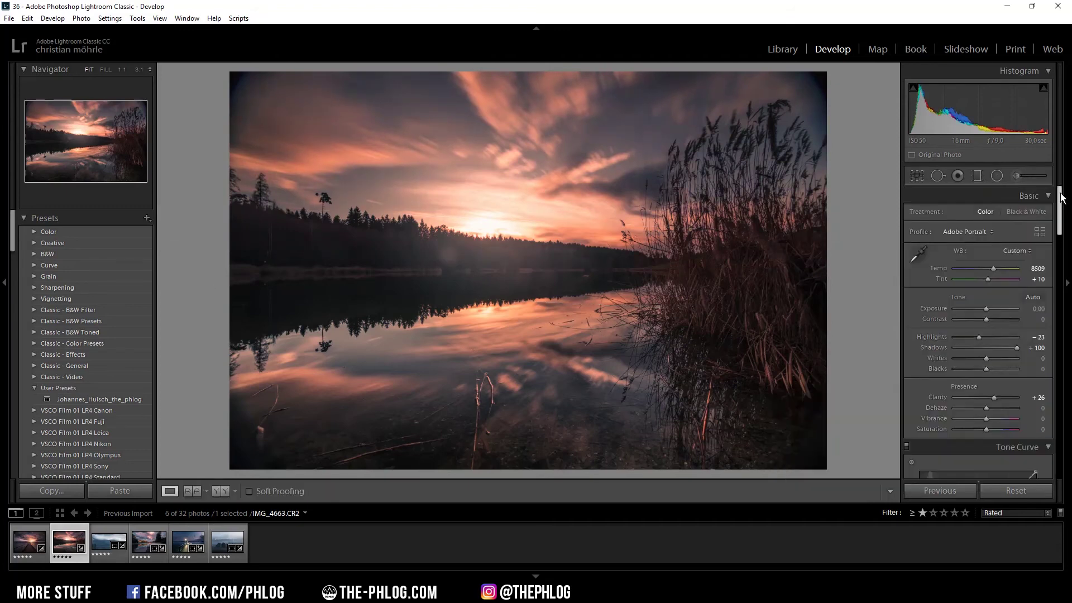
- Drag the HSL Hue targeted adjustment tool on the sky to set Red -5 and Orange -4
drag(1062, 198, 1062, 286)
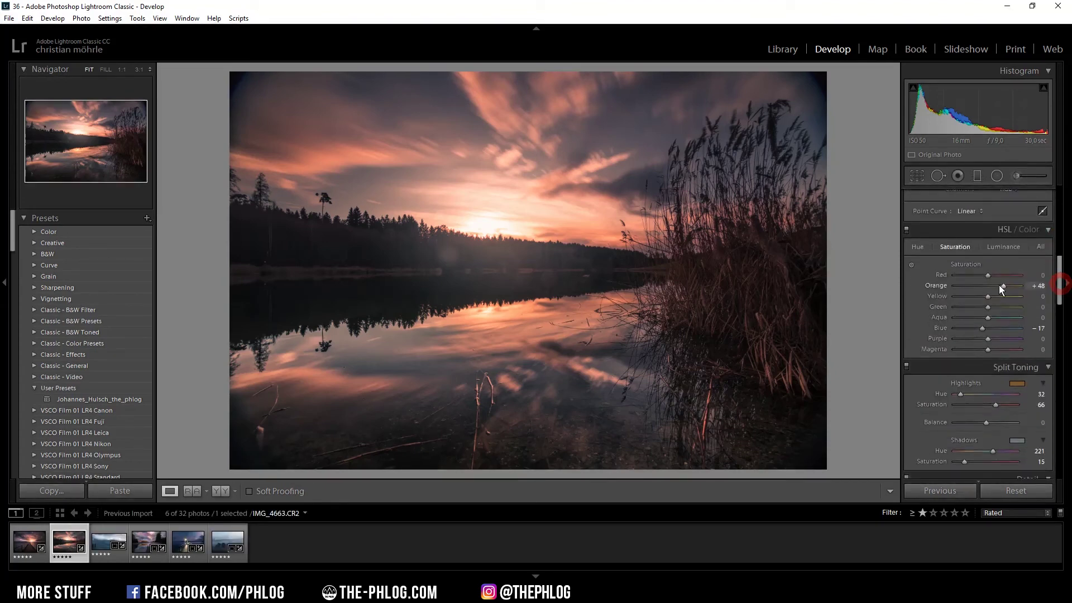
click(918, 247)
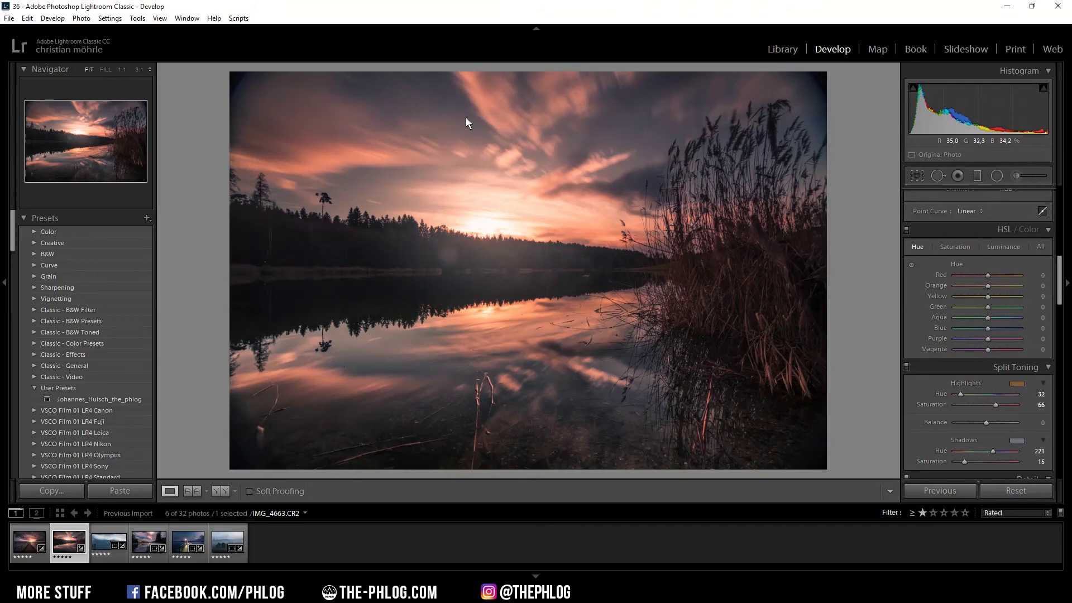
click(911, 266)
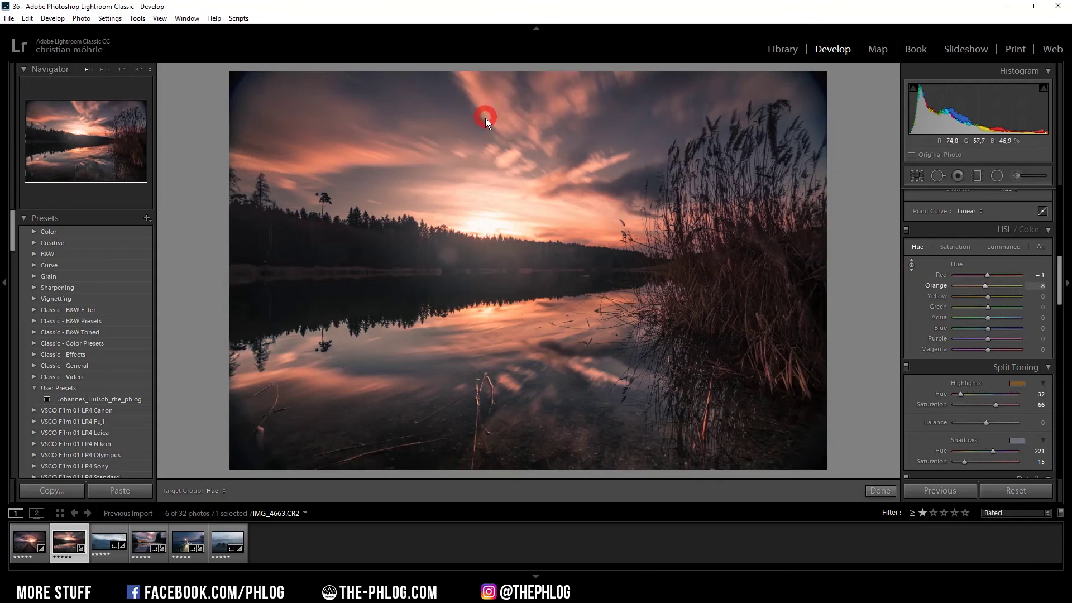
drag(485, 118, 489, 59)
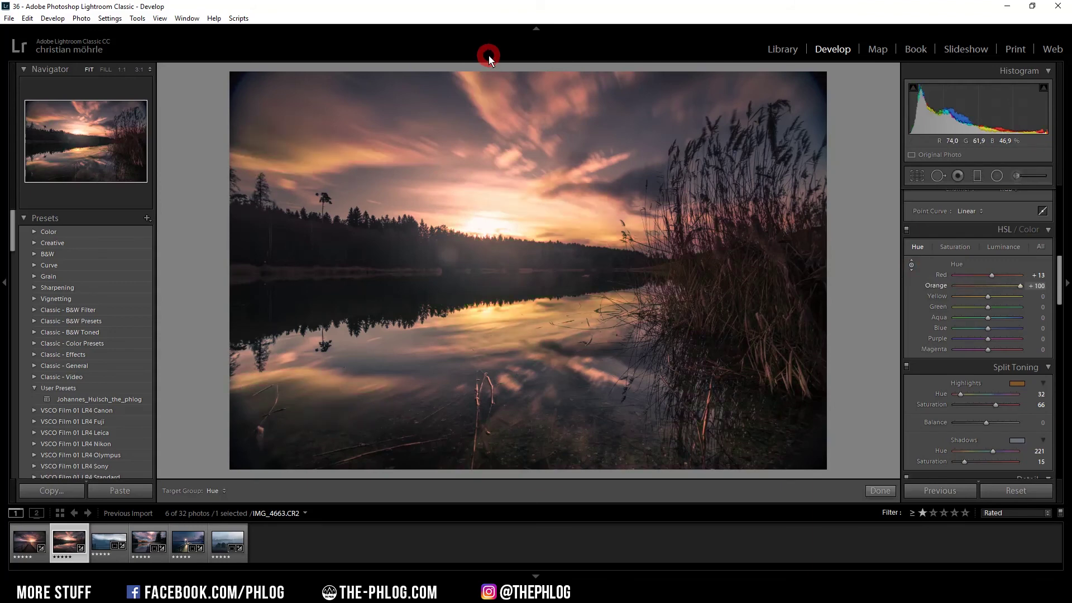
drag(488, 89, 488, 142)
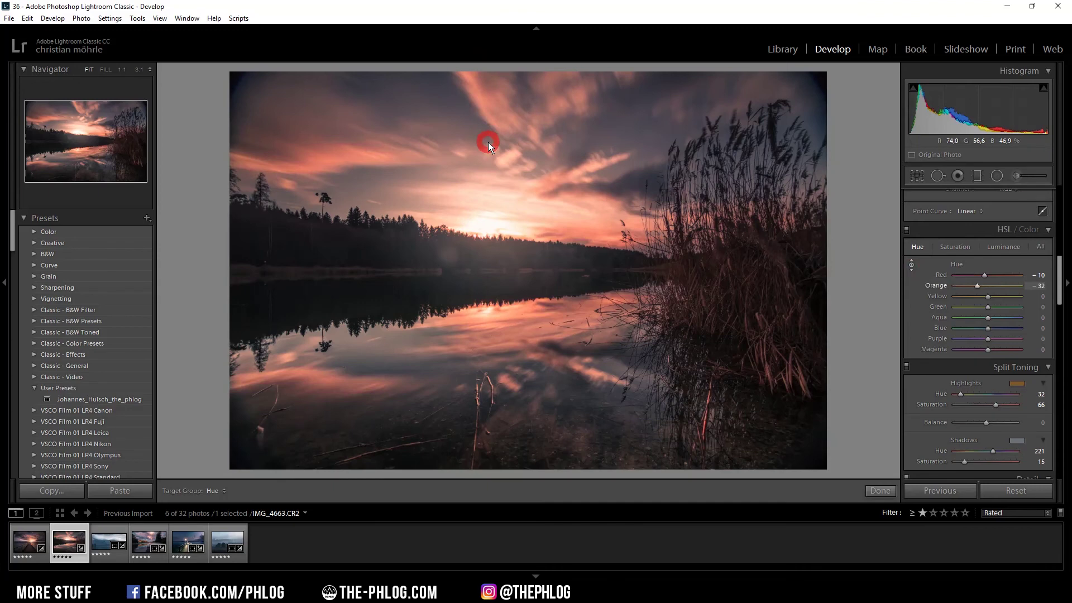
drag(490, 141, 486, 121)
click(955, 246)
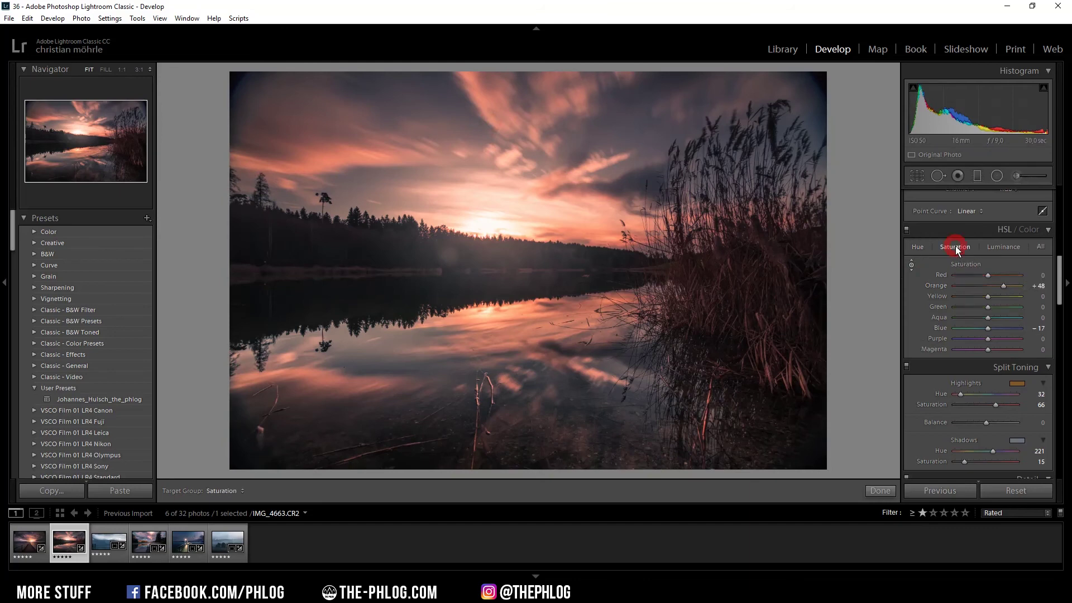
- Drag up on the sky with the Saturation targeted tool for Orange +92 and Red +24
click(911, 265)
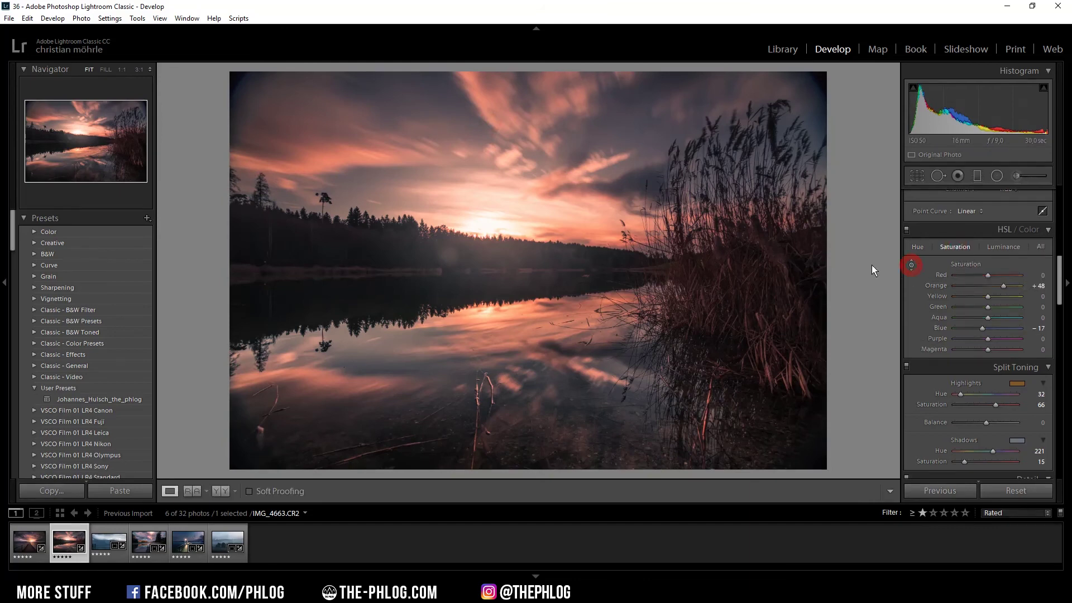
click(912, 267)
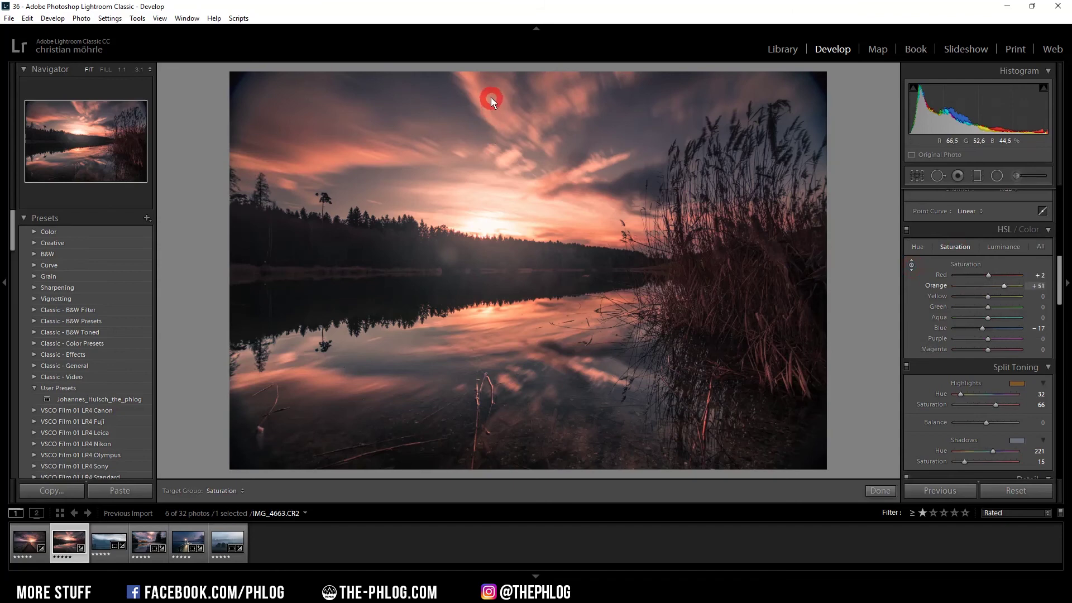
drag(491, 83, 491, 65)
- Darken the sky's blues with the Luminance targeted tool to Blue -97 and Purple -5
click(993, 246)
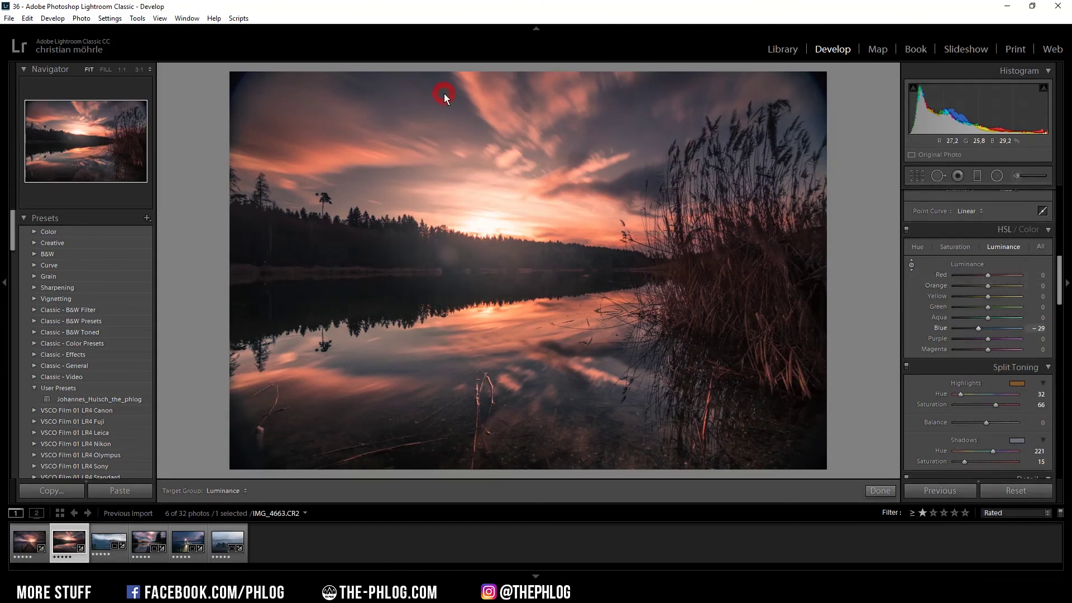
drag(444, 98, 445, 134)
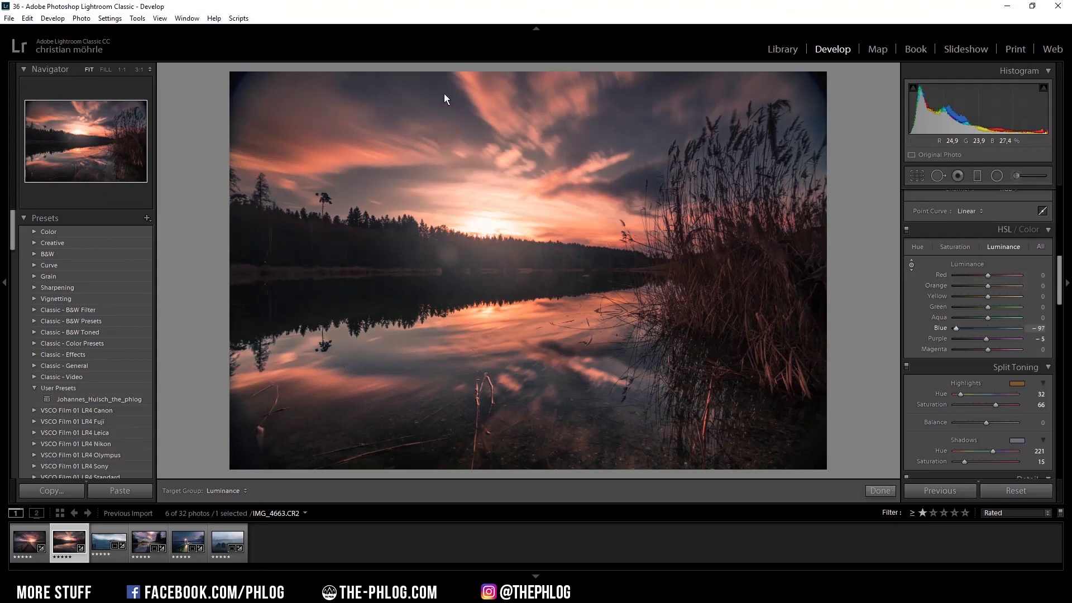
click(911, 265)
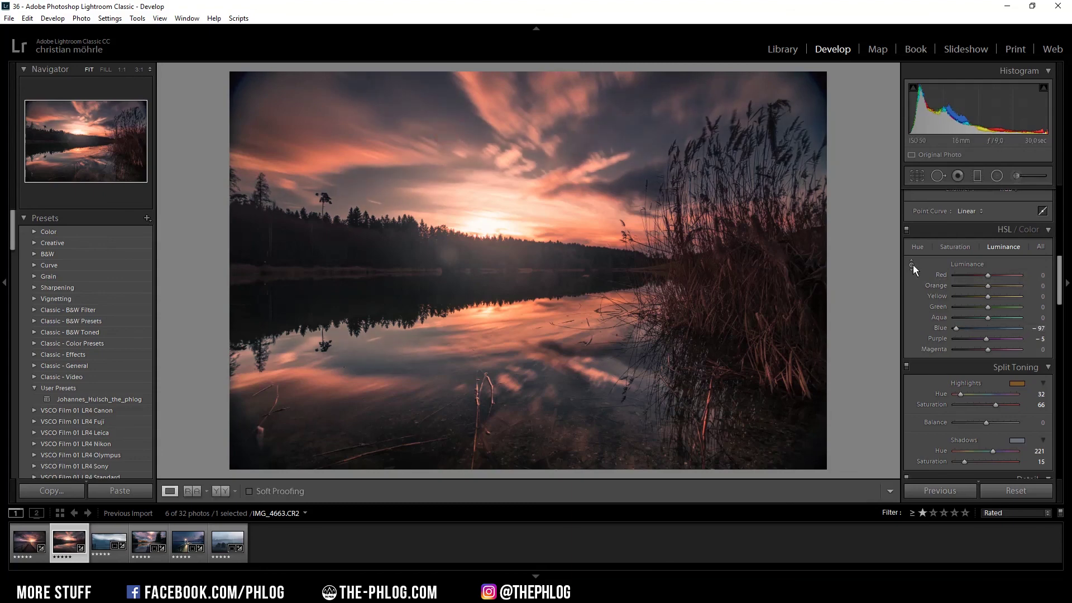